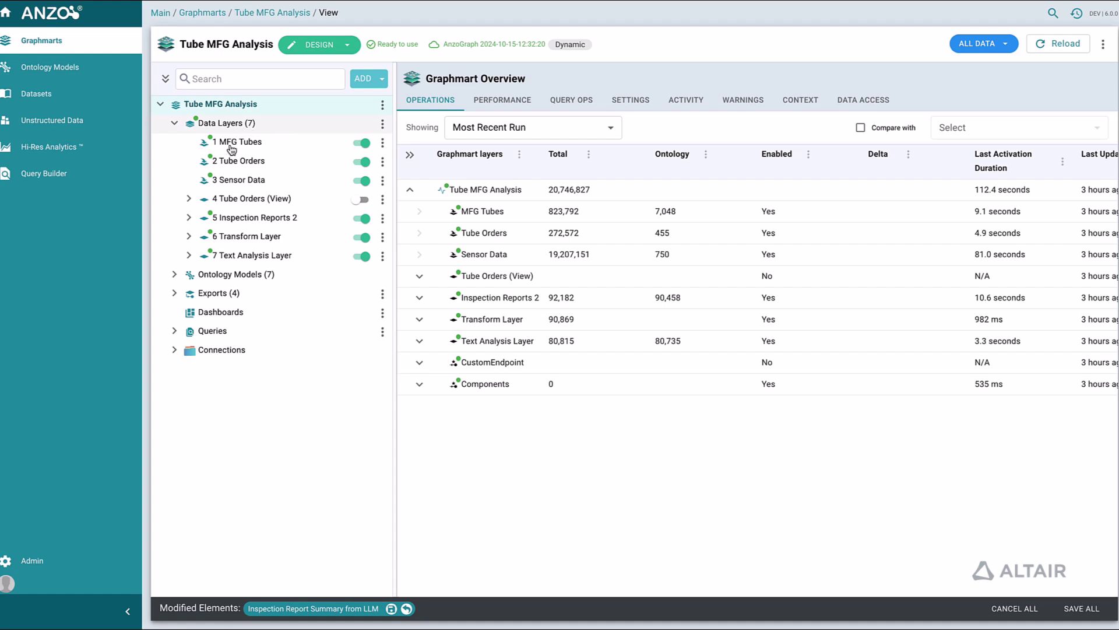
Step: Toggle the Inspection Reports 2 layer's step and preview the add-data-layer options without adding one
{"action": "left_click", "coordinate": [190, 218]}
{"action": "left_click", "coordinate": [190, 219]}
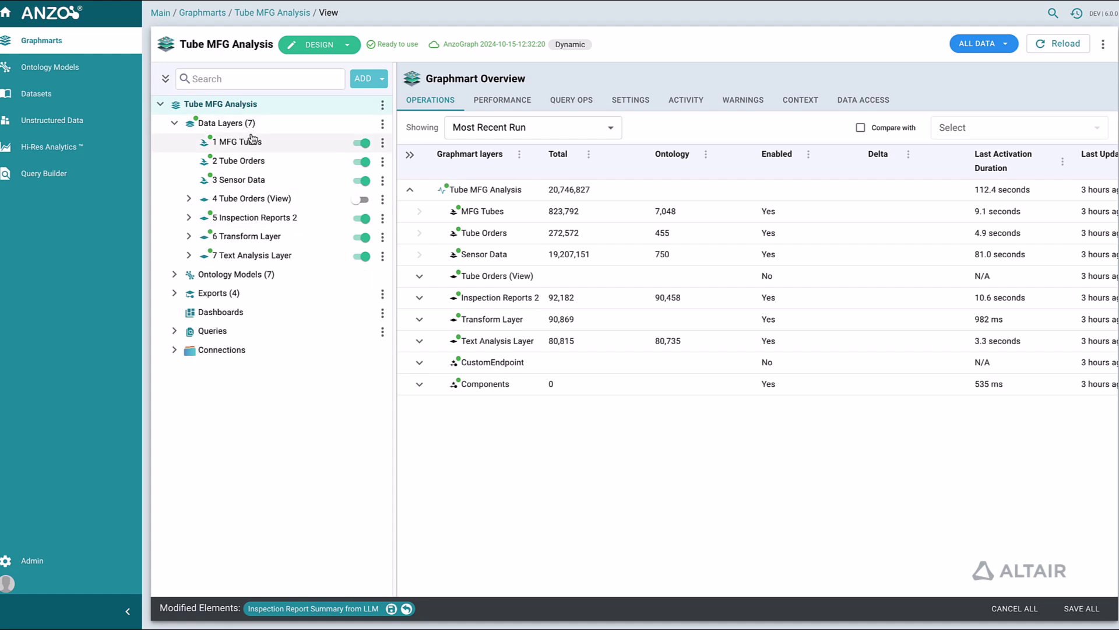
{"action": "left_click", "coordinate": [382, 124]}
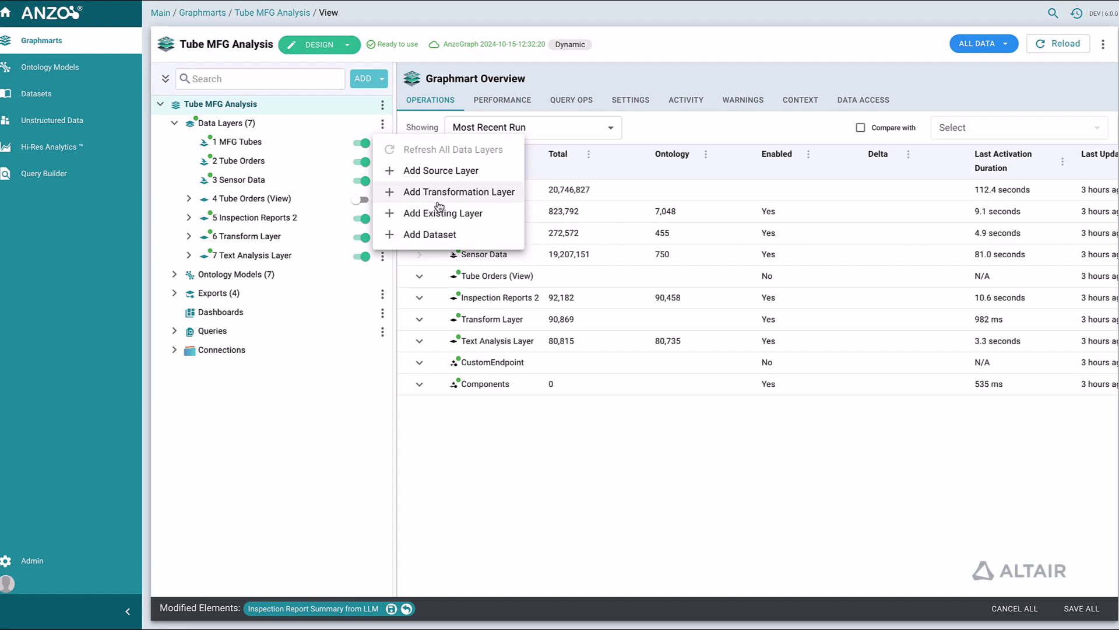
{"action": "left_click", "coordinate": [327, 294]}
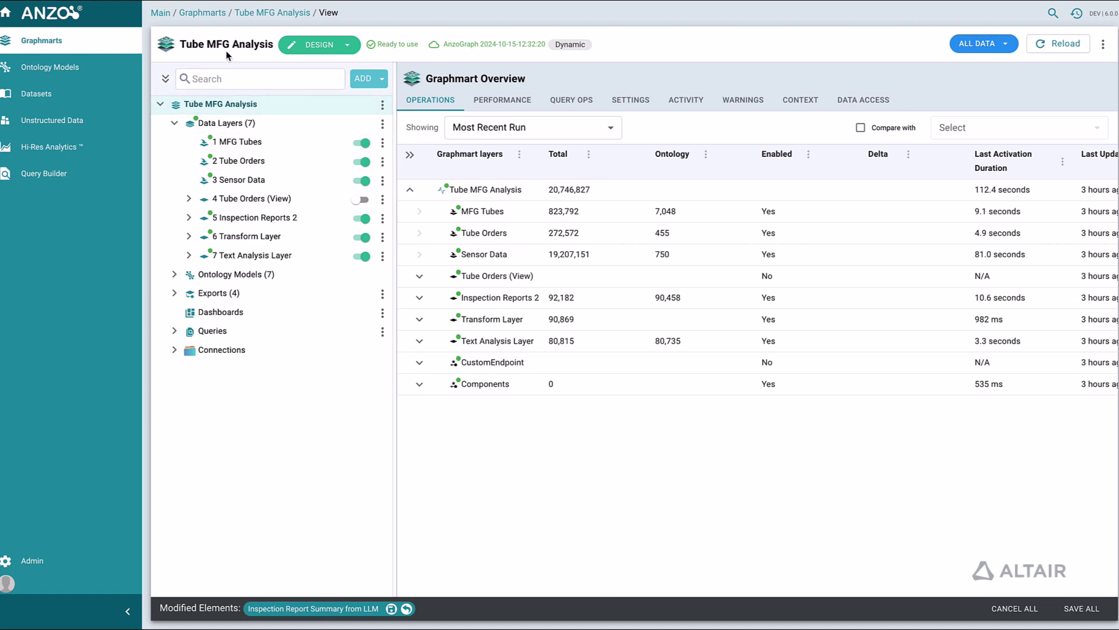
Step: Review the MFG Tubes dbo schema and the Sensor Data source, then bring up the Transform Layer settings
{"action": "left_click", "coordinate": [233, 150]}
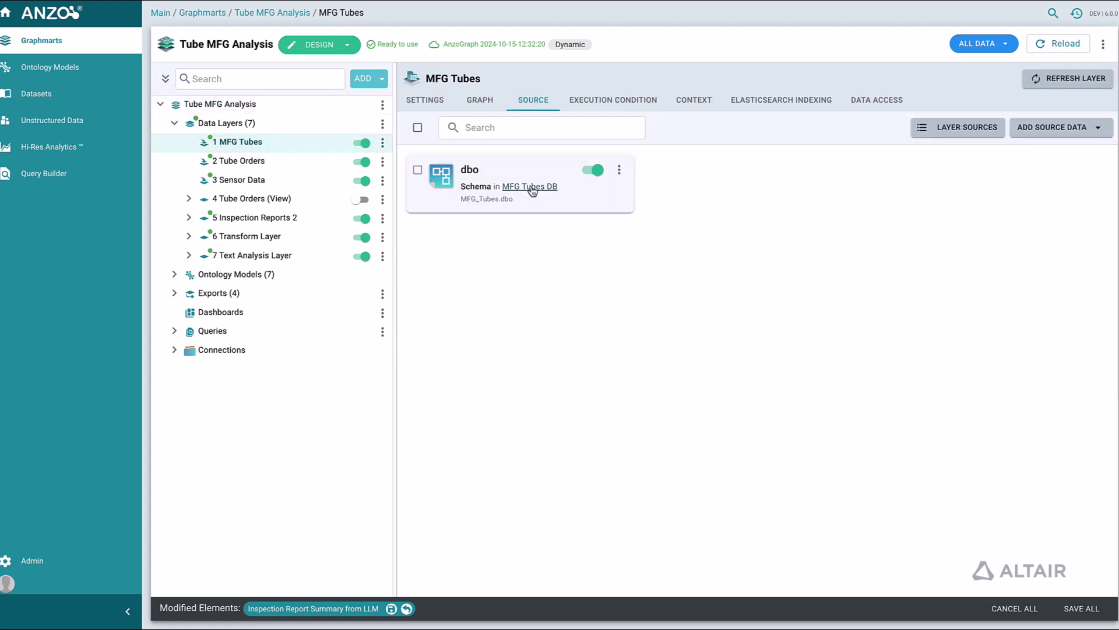
{"action": "left_click", "coordinate": [470, 170]}
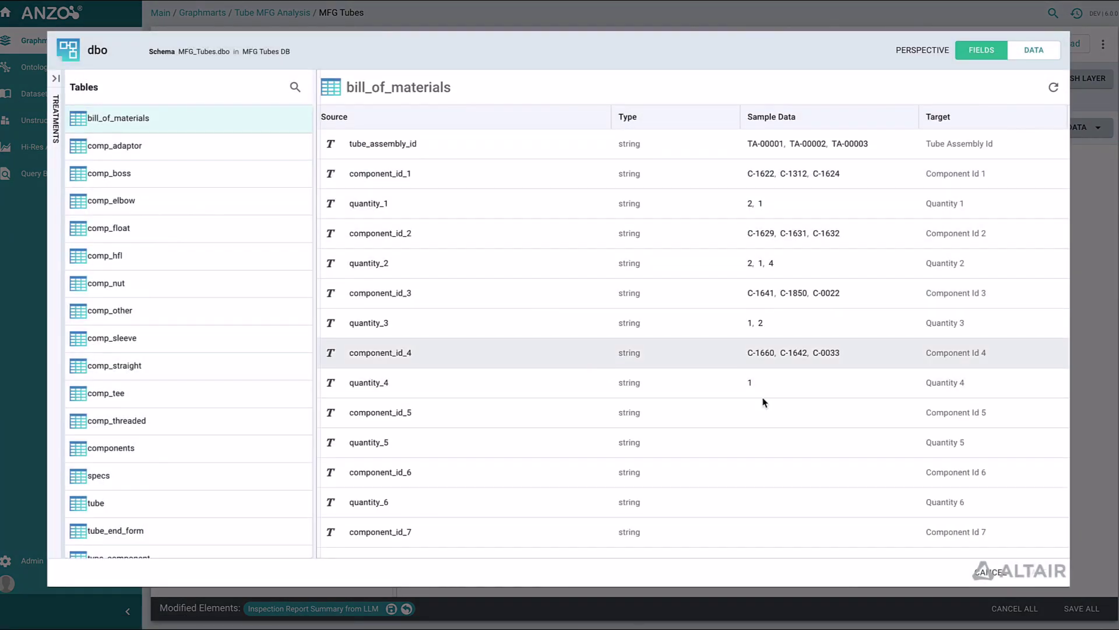
{"action": "left_click", "coordinate": [1008, 574]}
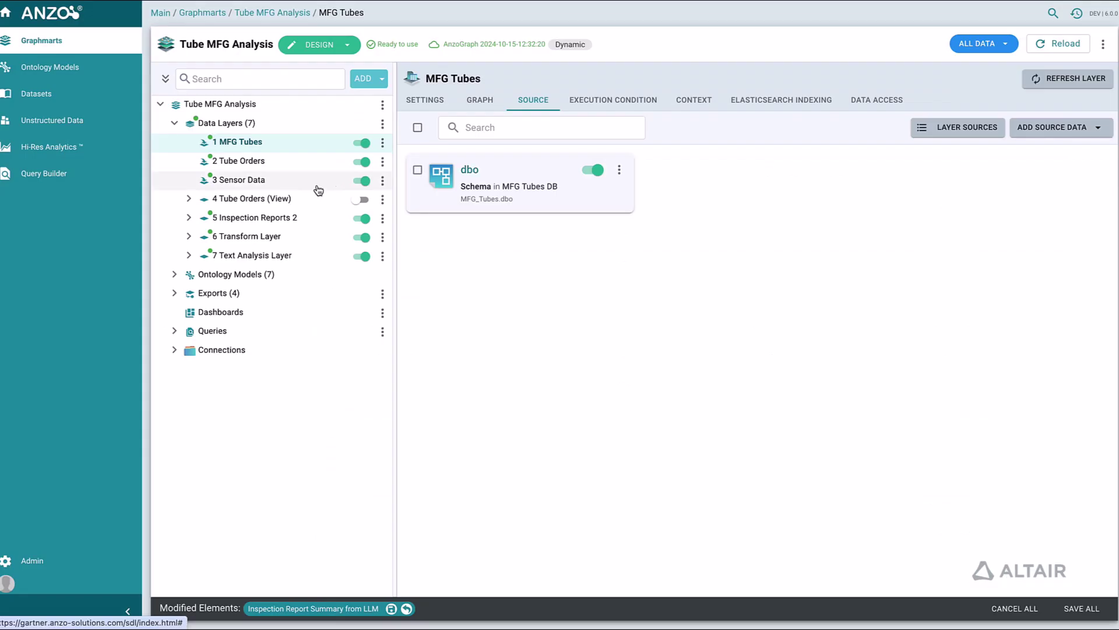
{"action": "left_click", "coordinate": [280, 182]}
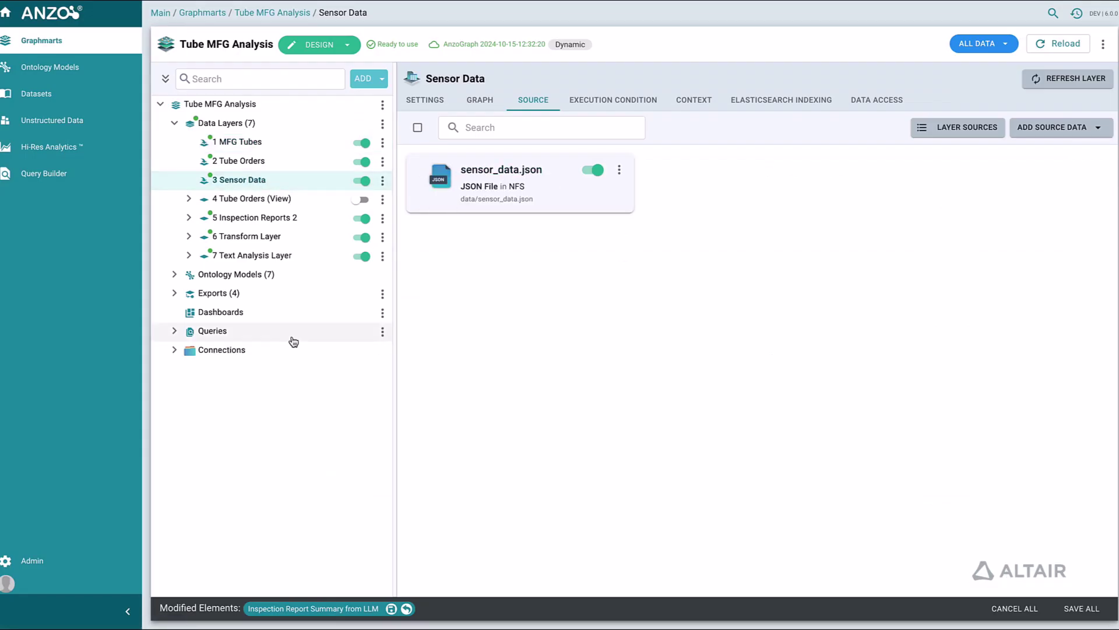
{"action": "left_click", "coordinate": [247, 236]}
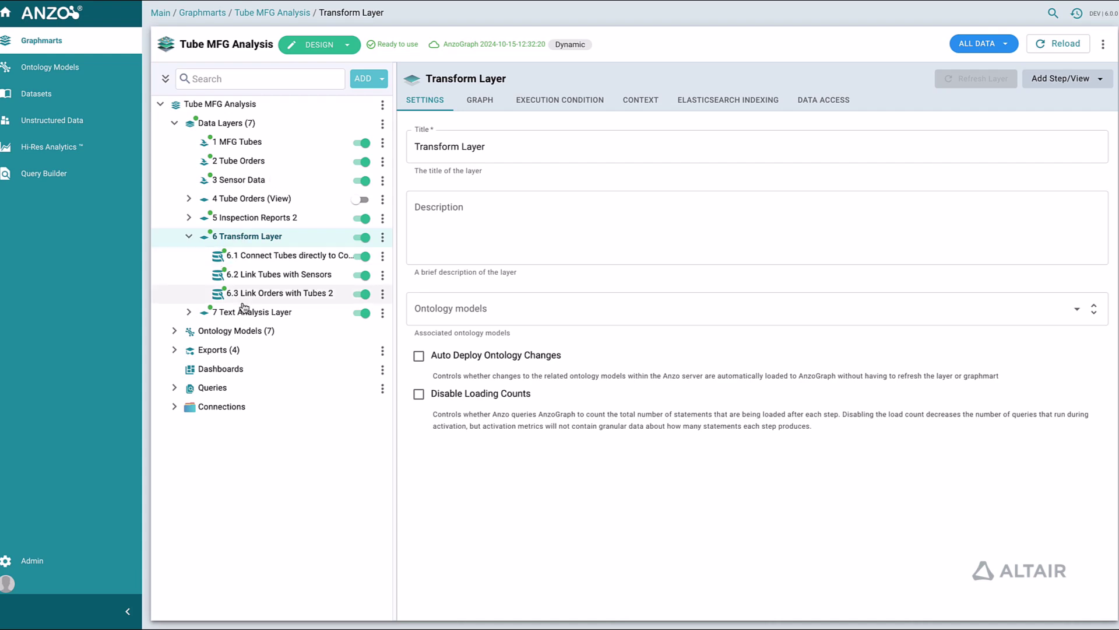
{"action": "left_click", "coordinate": [382, 237]}
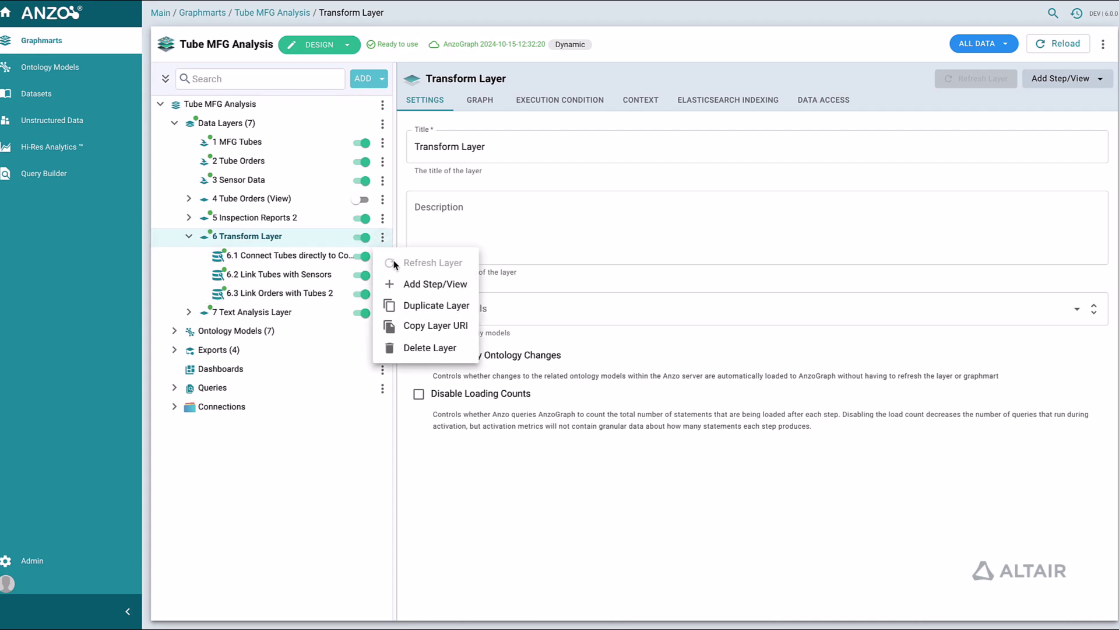
{"action": "left_click", "coordinate": [412, 284]}
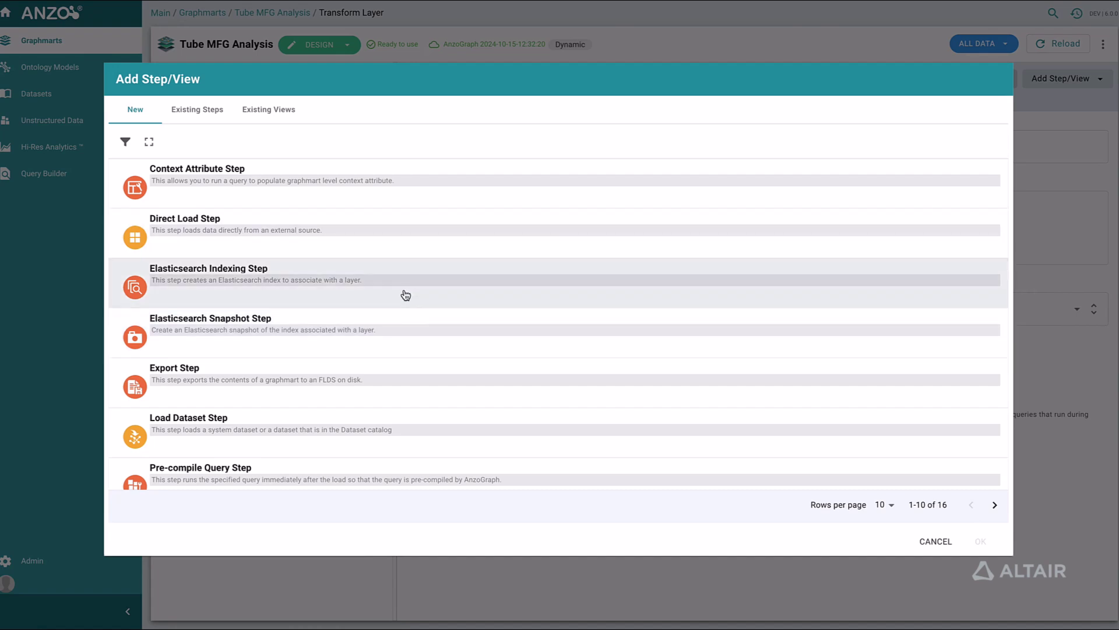
{"action": "scroll", "coordinate": [406, 295], "scroll_direction": "down", "scroll_amount": 3}
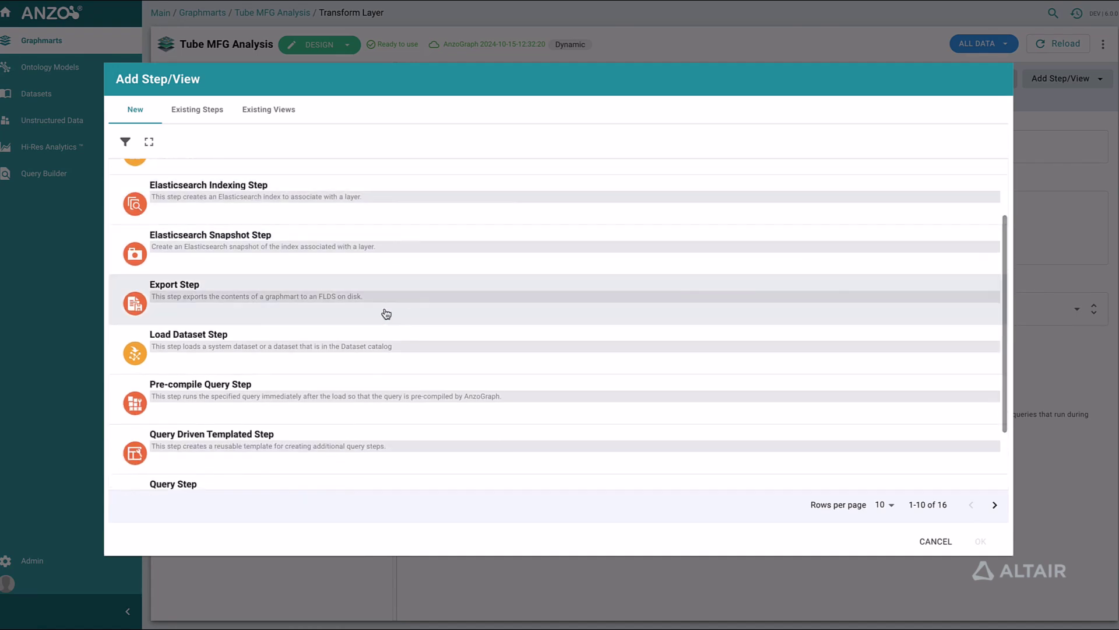
{"action": "scroll", "coordinate": [382, 292], "scroll_direction": "down", "scroll_amount": 1}
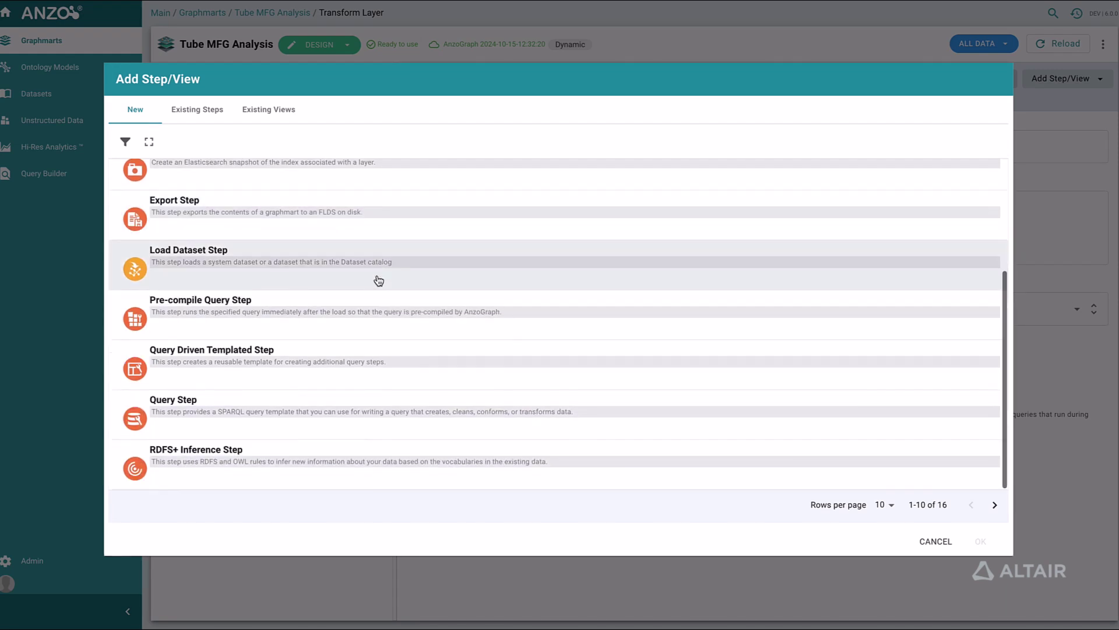
{"action": "left_click", "coordinate": [885, 504]}
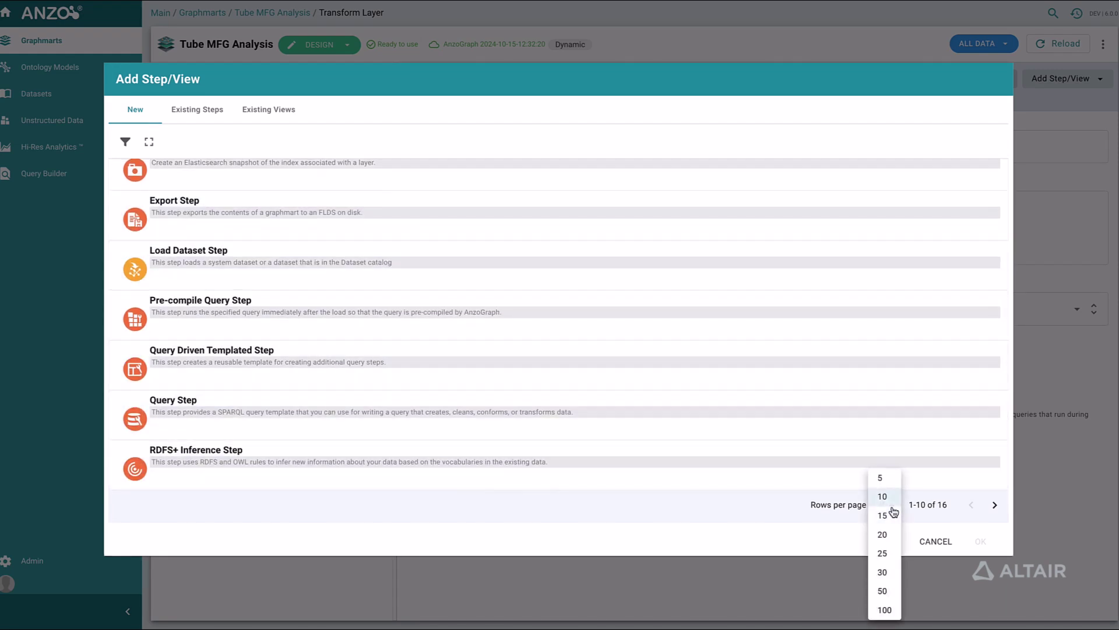
{"action": "left_click", "coordinate": [885, 532]}
{"action": "scroll", "coordinate": [676, 369], "scroll_direction": "down", "scroll_amount": 5}
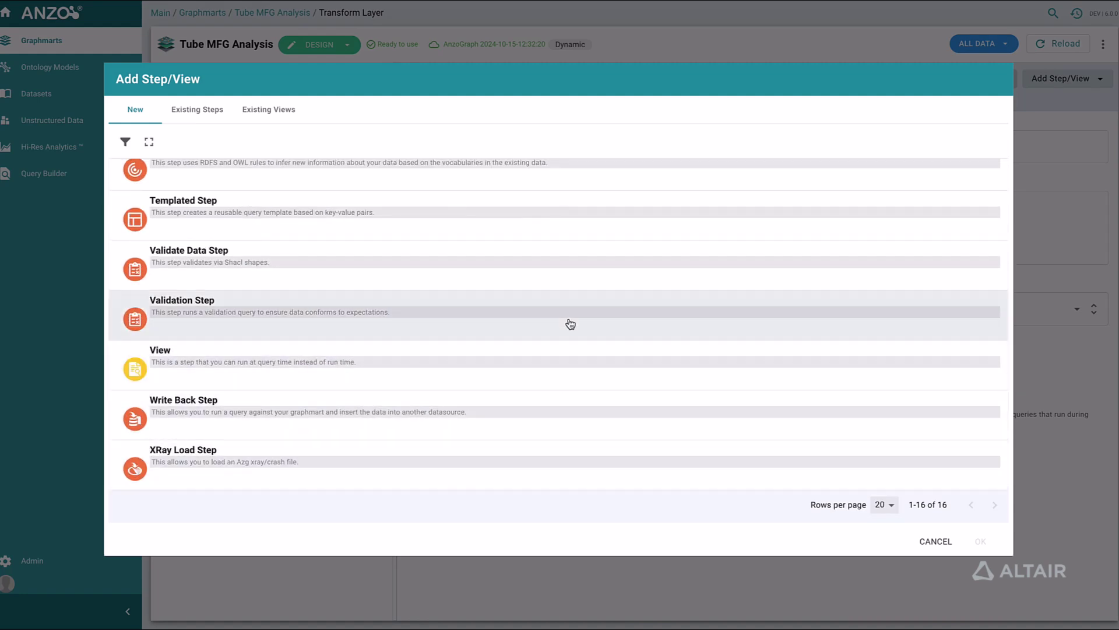
{"action": "left_click", "coordinate": [929, 542]}
Step: Show Sensor Data's sensor_data.json source and briefly expand the graphmart's four exports
{"action": "left_click", "coordinate": [239, 180]}
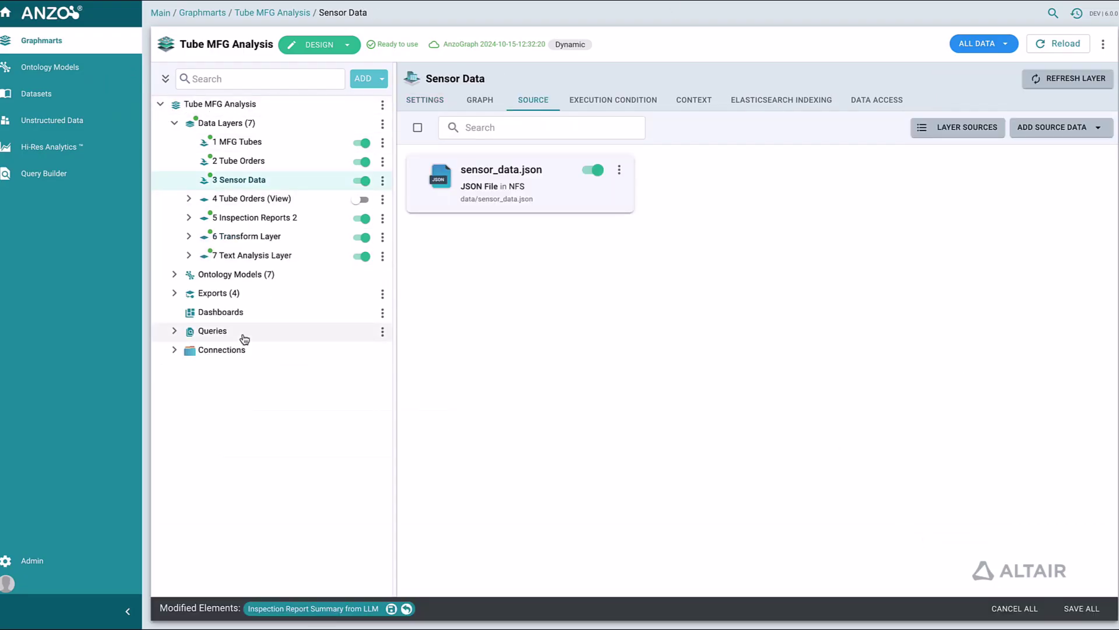
{"action": "left_click", "coordinate": [174, 293]}
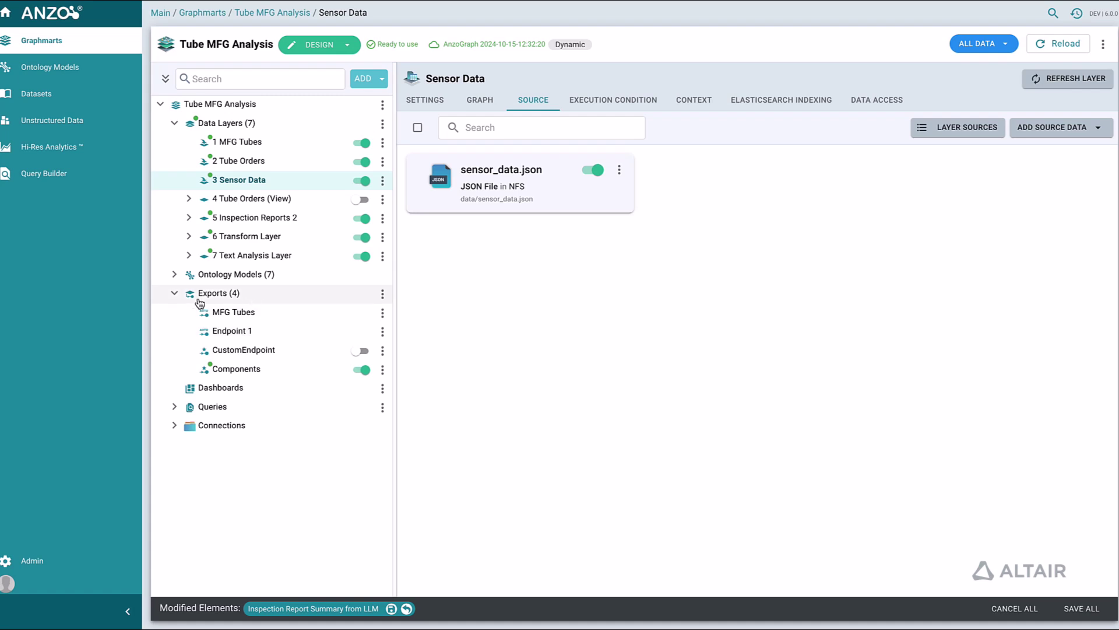
{"action": "left_click", "coordinate": [175, 297]}
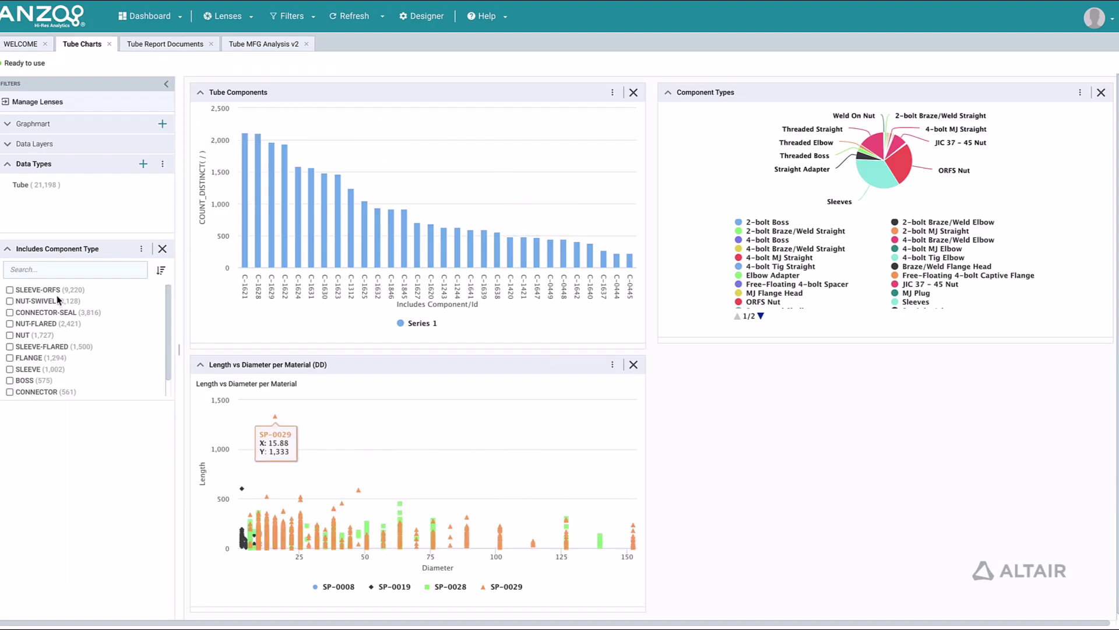
Step: Briefly filter Tube Charts to SLEEVE-ORFS, clear it, and switch to the Tube Report Documents dashboard
{"action": "left_click", "coordinate": [44, 290]}
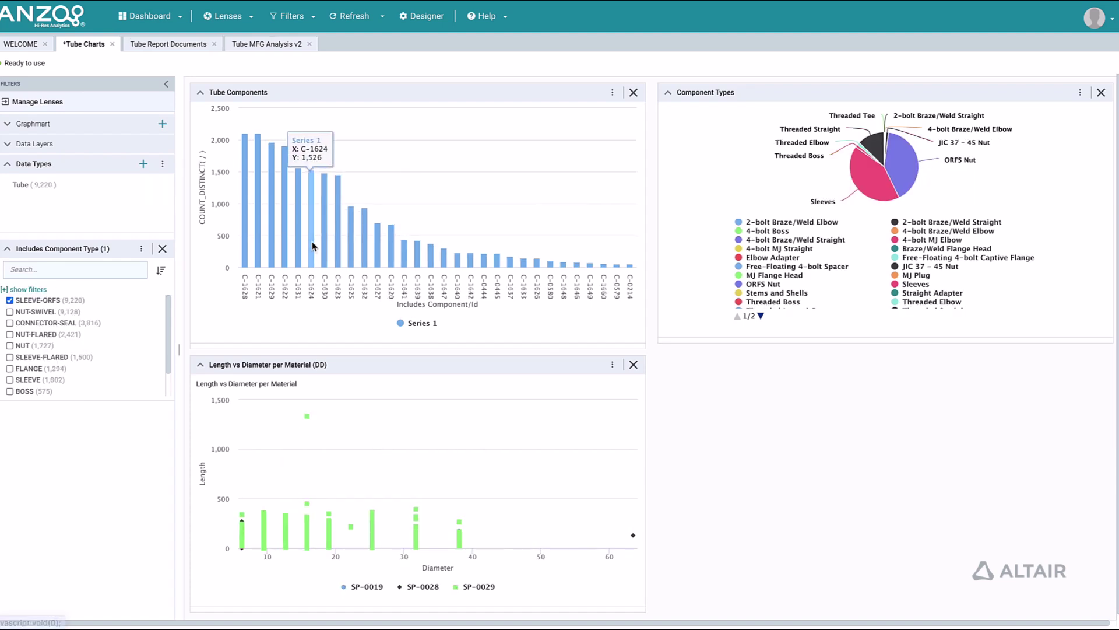
{"action": "left_click", "coordinate": [10, 301]}
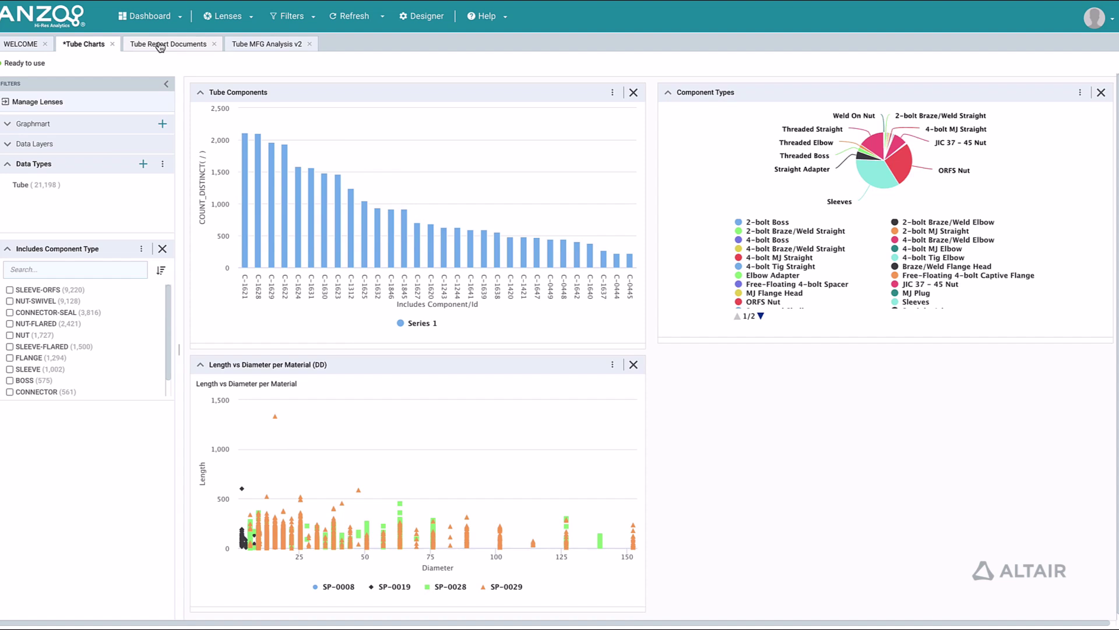
{"action": "left_click", "coordinate": [160, 46]}
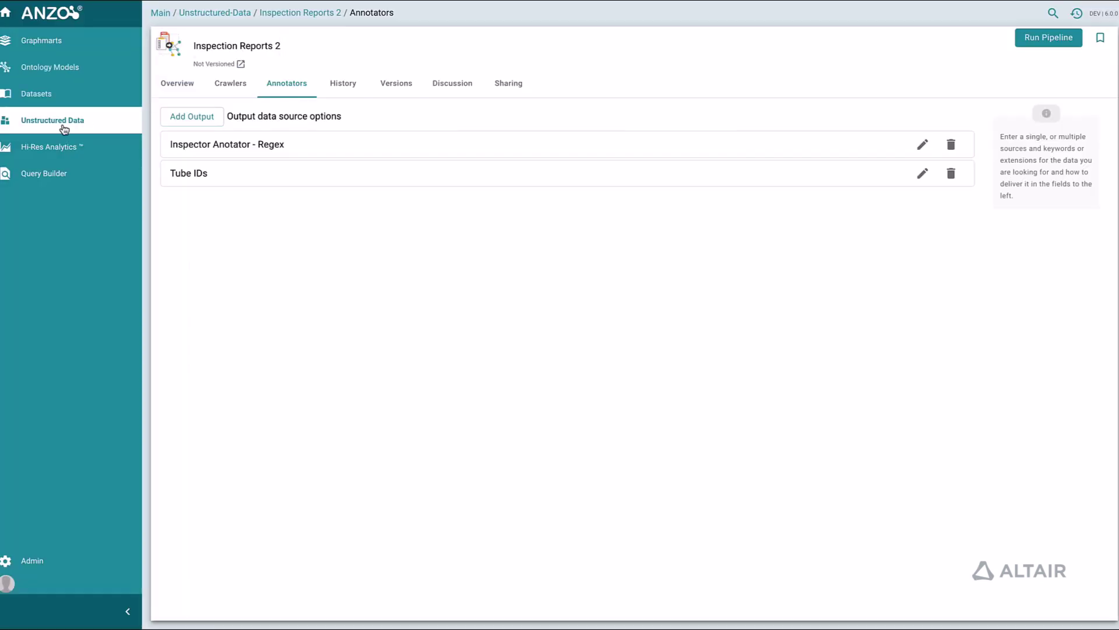
Step: Check the Tube Inspections crawler of Inspection Reports 2, then return to its Regex and Tube IDs annotators
{"action": "left_click", "coordinate": [232, 87]}
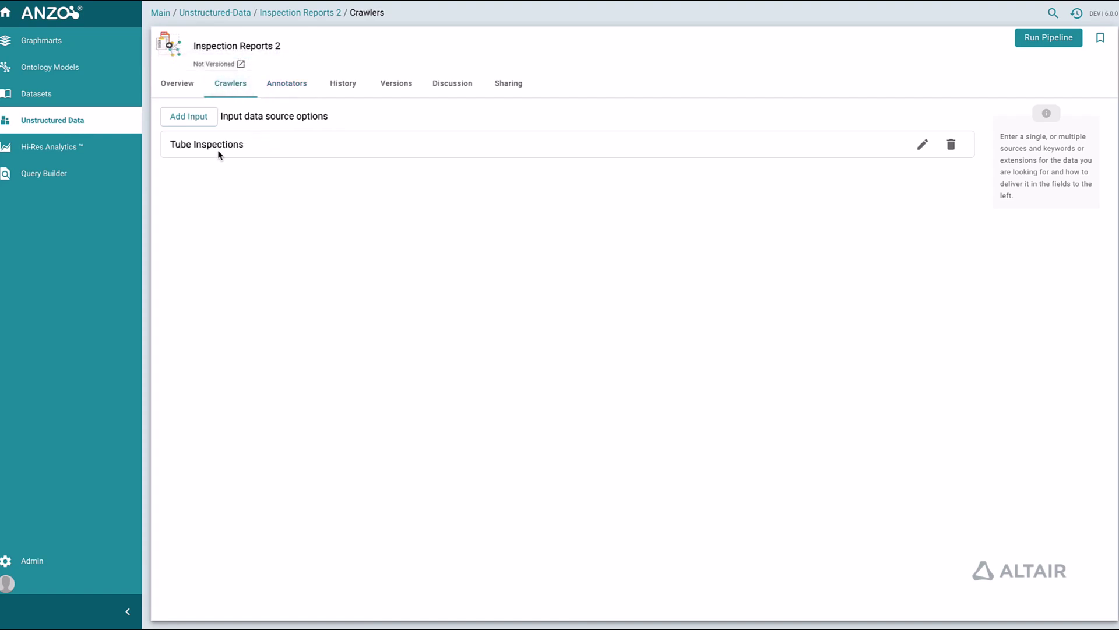
{"action": "left_click", "coordinate": [298, 92]}
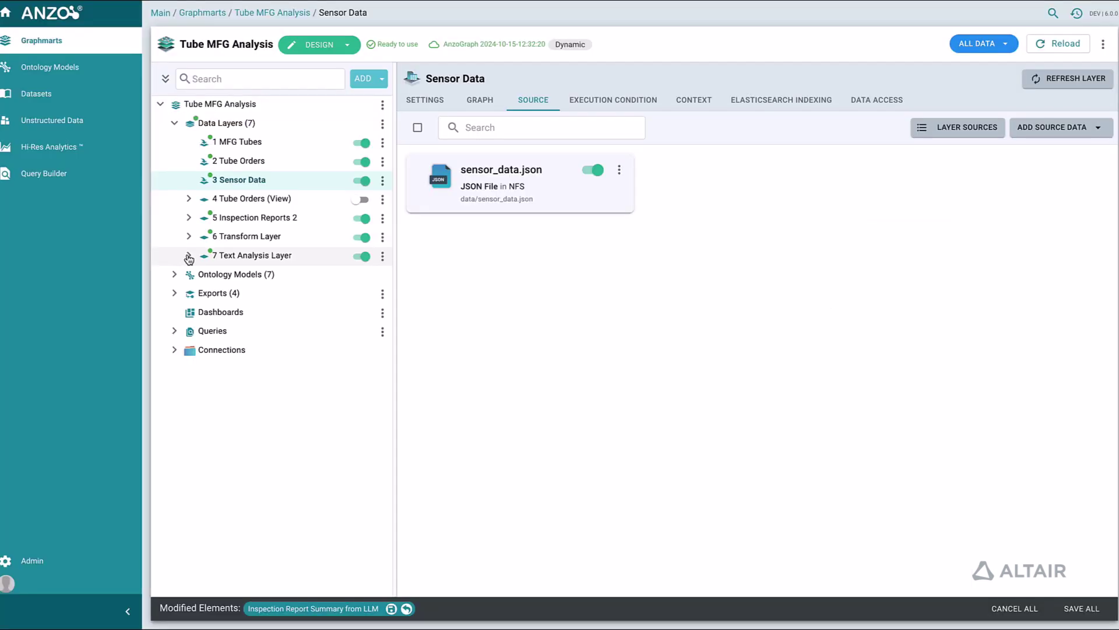
Step: Open step 7.2's query and highlight its LLM service URL and five-word summary prompt
{"action": "left_click", "coordinate": [189, 257]}
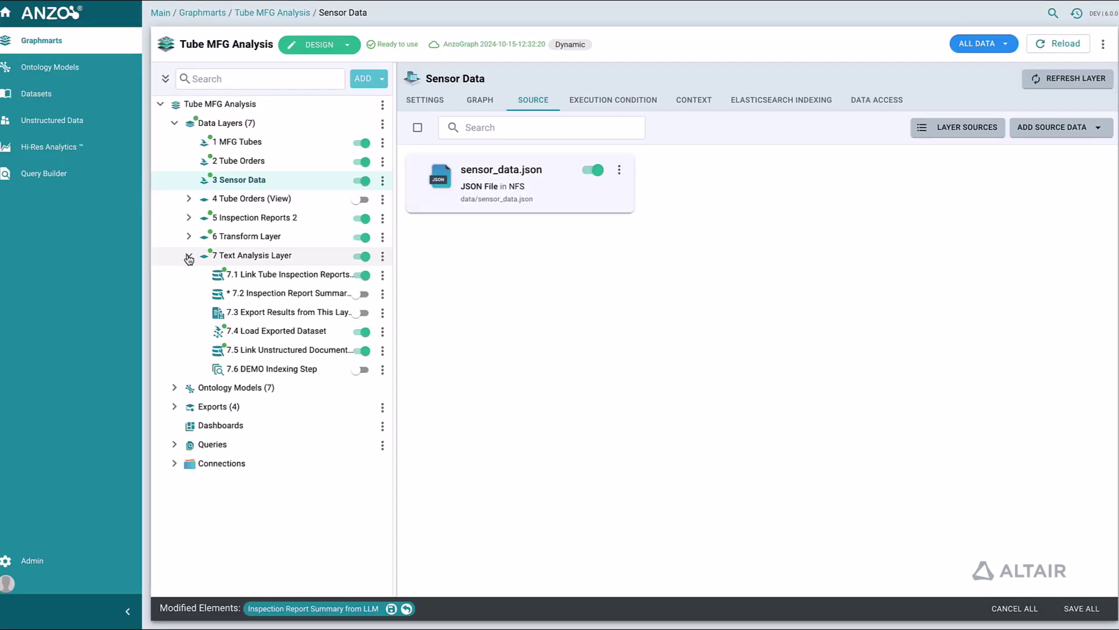
{"action": "left_click", "coordinate": [287, 298]}
{"action": "left_click", "coordinate": [477, 102]}
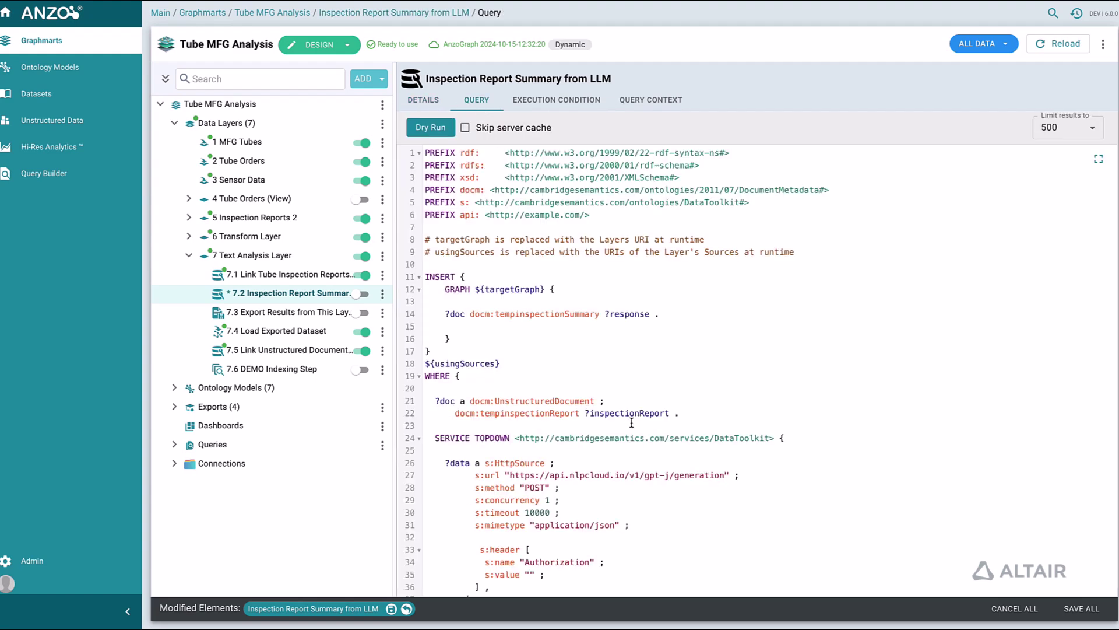
{"action": "scroll", "coordinate": [631, 422], "scroll_direction": "down", "scroll_amount": 5}
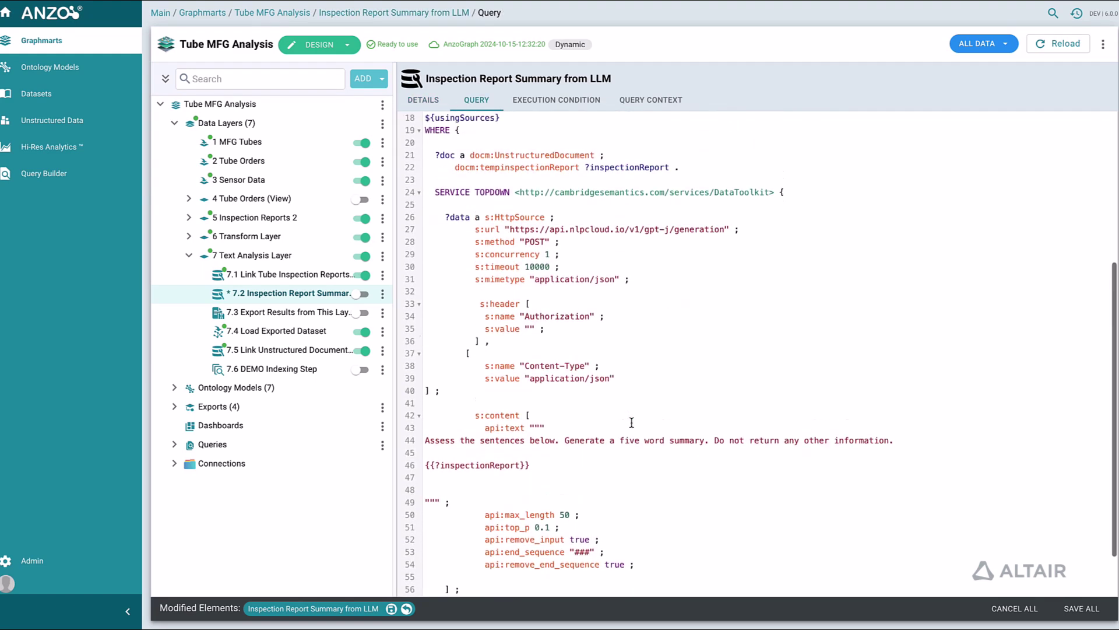
{"action": "scroll", "coordinate": [631, 422], "scroll_direction": "up", "scroll_amount": 1}
{"action": "left_click", "coordinate": [653, 240]}
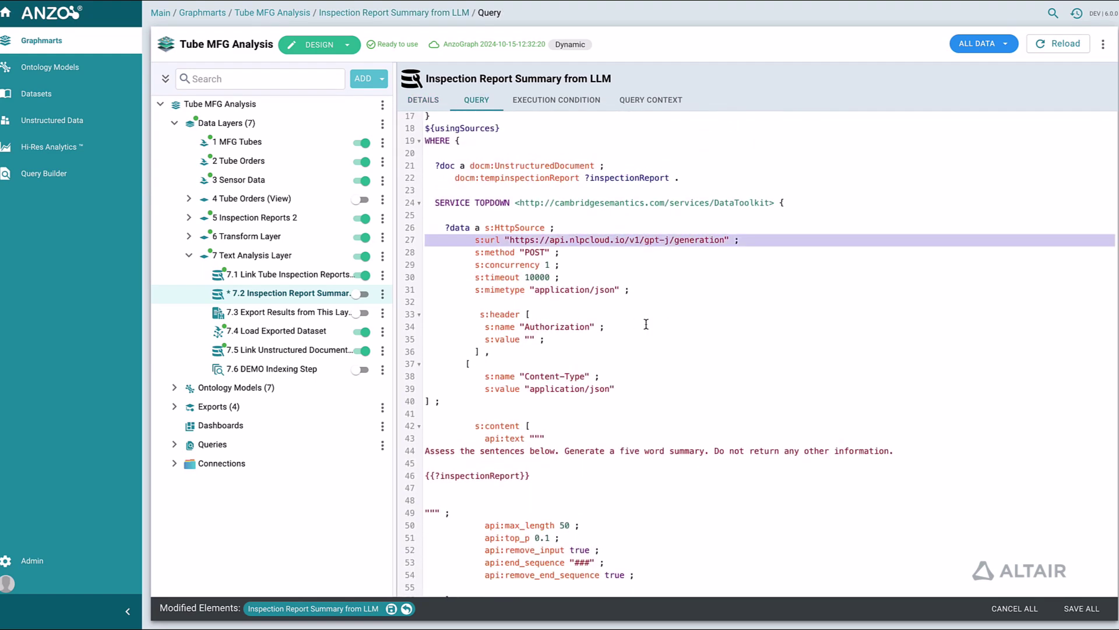
{"action": "left_click", "coordinate": [642, 452]}
{"action": "scroll", "coordinate": [645, 495], "scroll_direction": "down", "scroll_amount": 3}
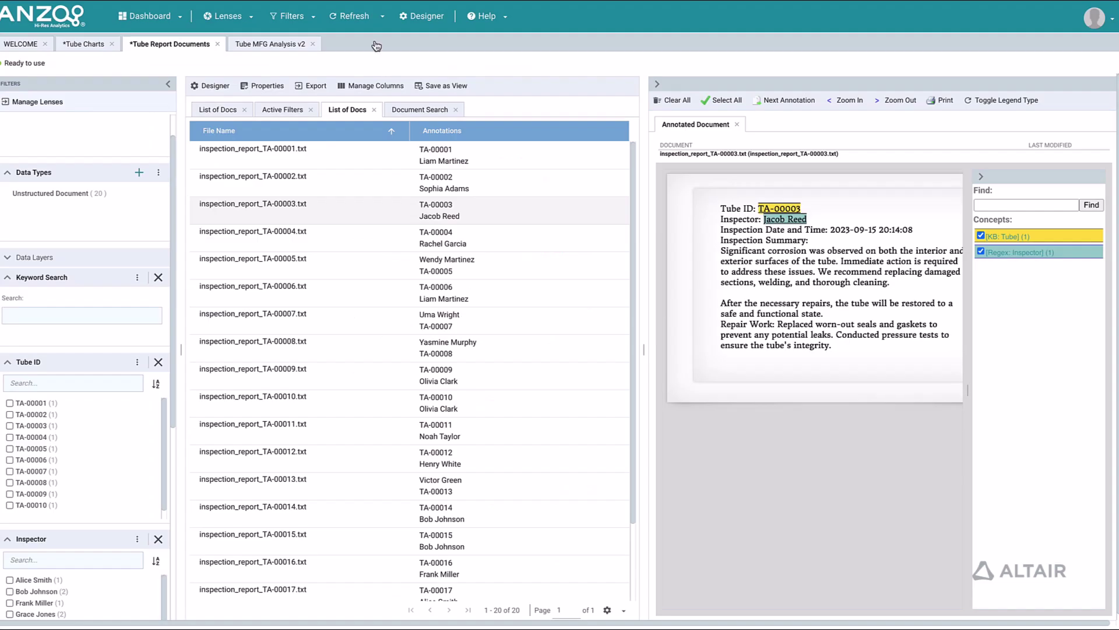
{"action": "scroll", "coordinate": [90, 384], "scroll_direction": "down", "scroll_amount": 3}
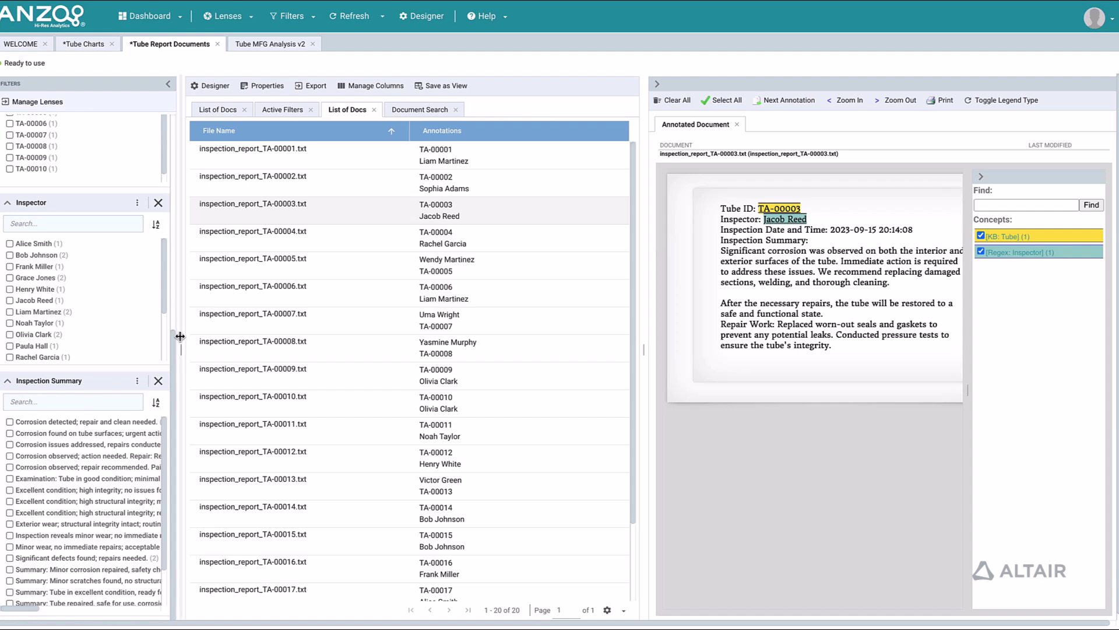
Step: Widen the filters panel and toggle the 'Corrosion detected; repair and clean needed.' summary filter on and off
{"action": "left_click_drag", "start_coordinate": [181, 349], "coordinate": [304, 350]}
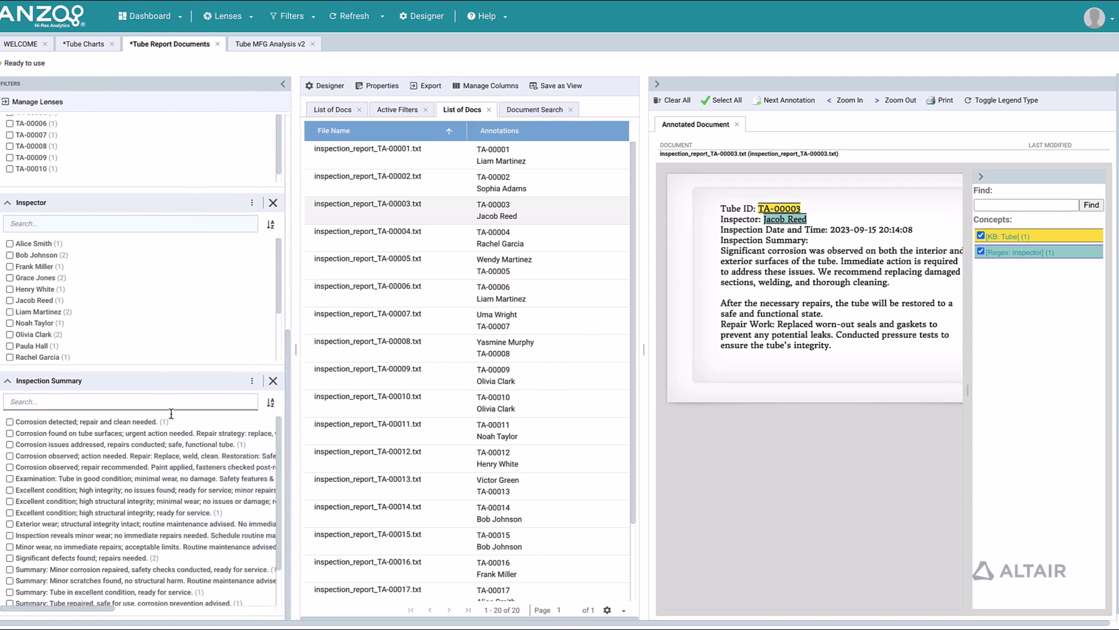
{"action": "left_click", "coordinate": [113, 426]}
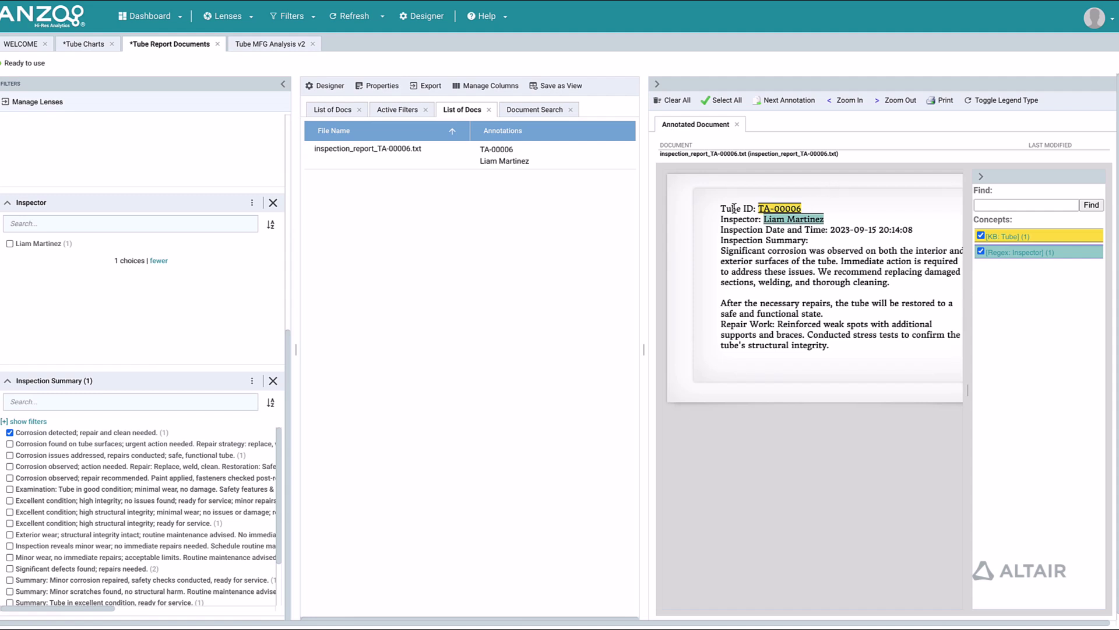
{"action": "left_click", "coordinate": [14, 433]}
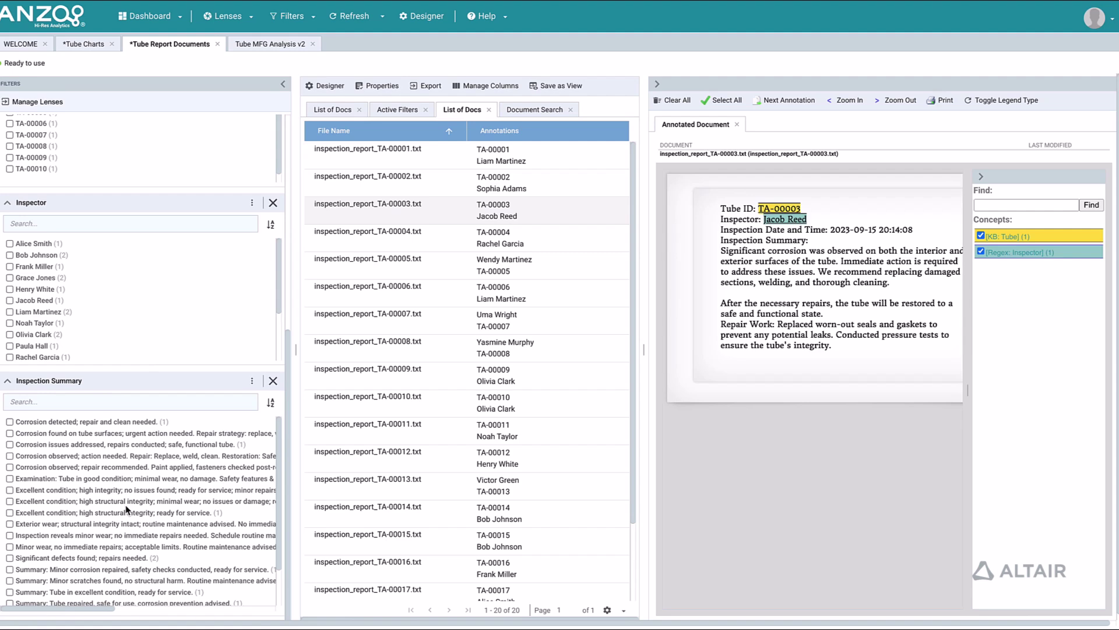
{"action": "scroll", "coordinate": [166, 345], "scroll_direction": "up", "scroll_amount": 10}
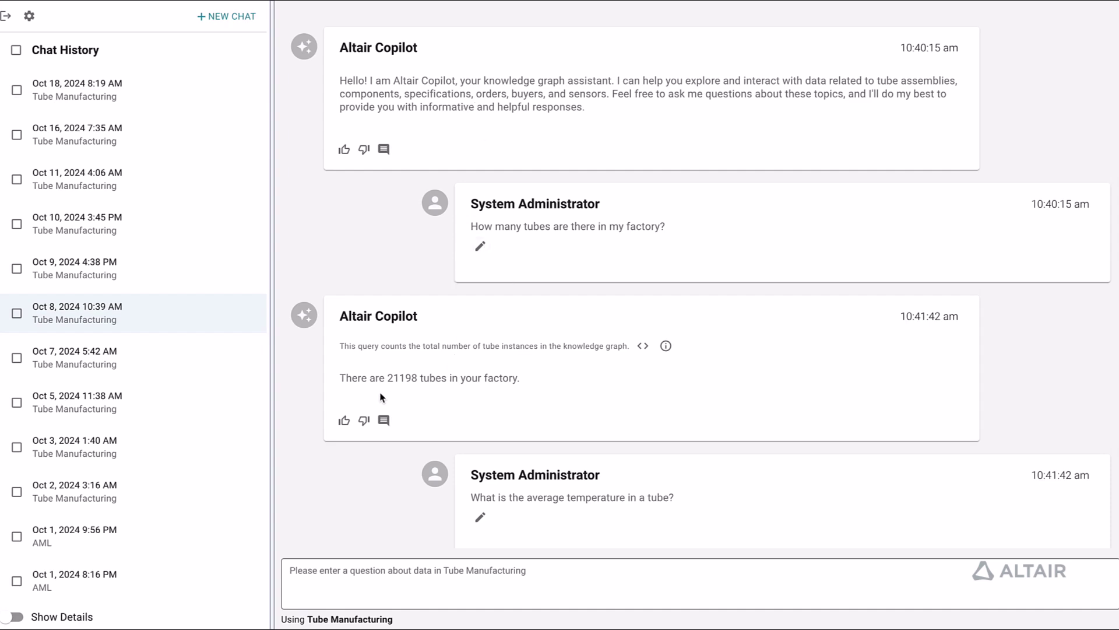
Step: View the query behind the 21198-tubes answer, then scroll through later replies to the 49-row table
{"action": "scroll", "coordinate": [536, 246], "scroll_direction": "down", "scroll_amount": 1}
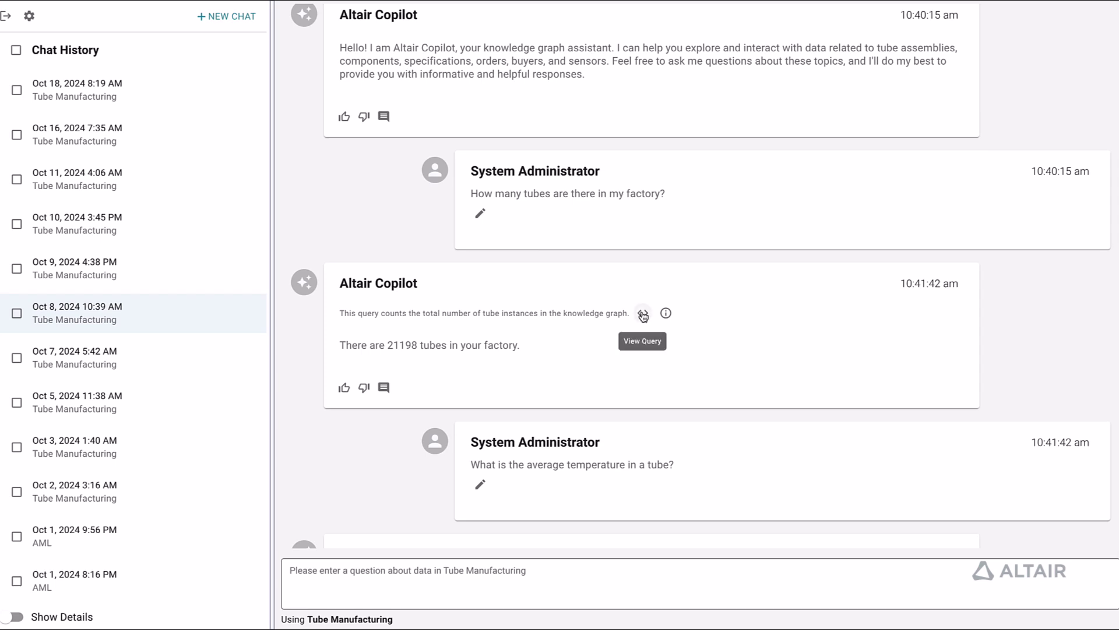
{"action": "left_click", "coordinate": [643, 314]}
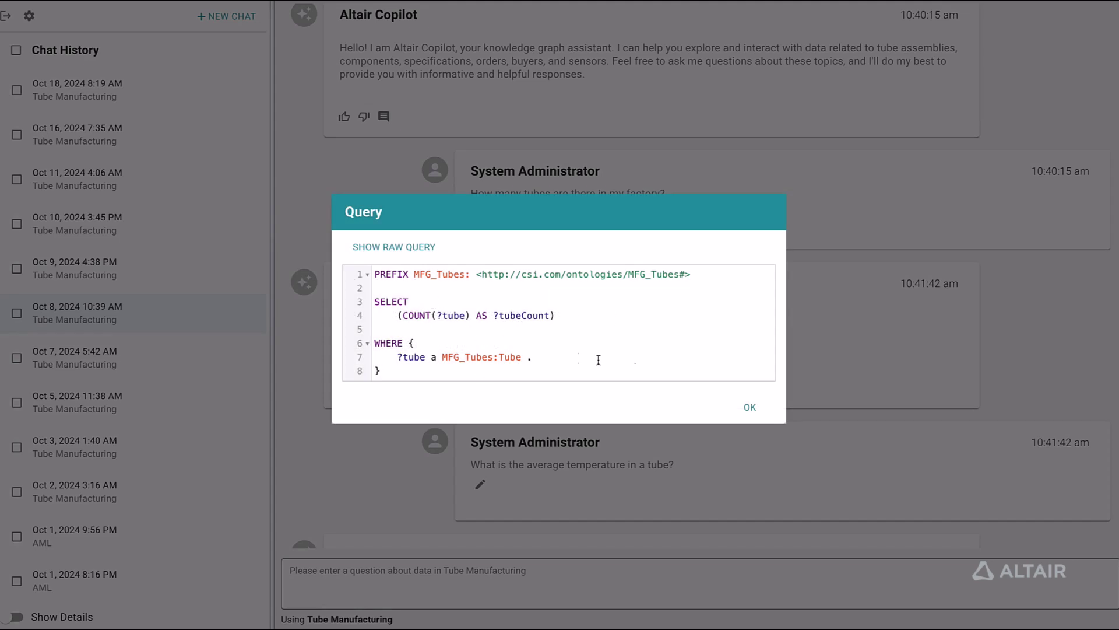
{"action": "left_click", "coordinate": [749, 407]}
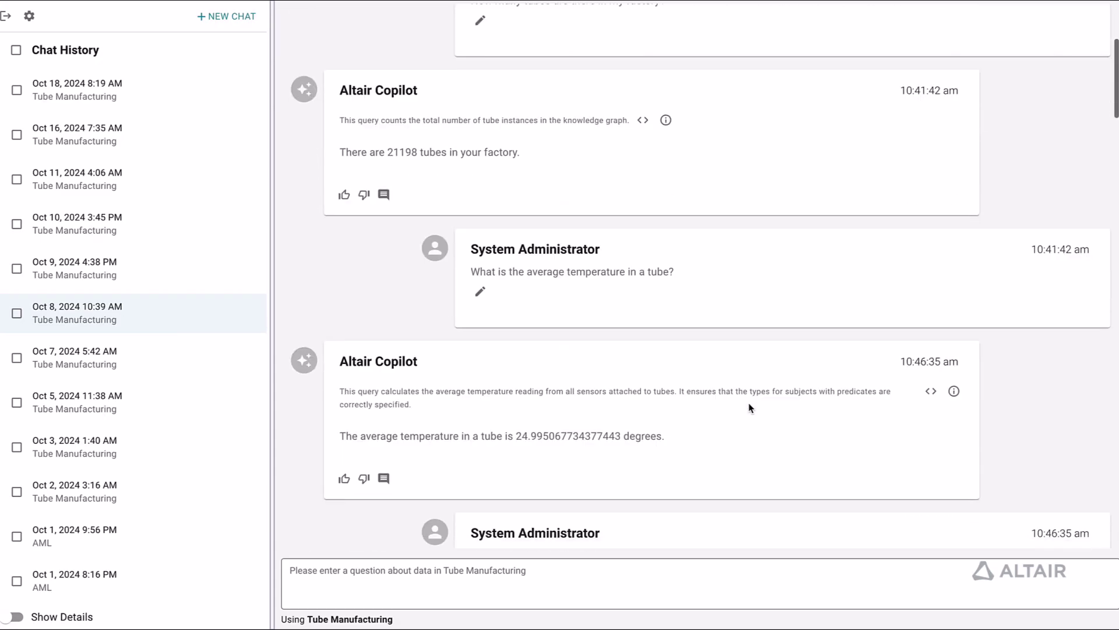
{"action": "scroll", "coordinate": [647, 253], "scroll_direction": "down", "scroll_amount": 10}
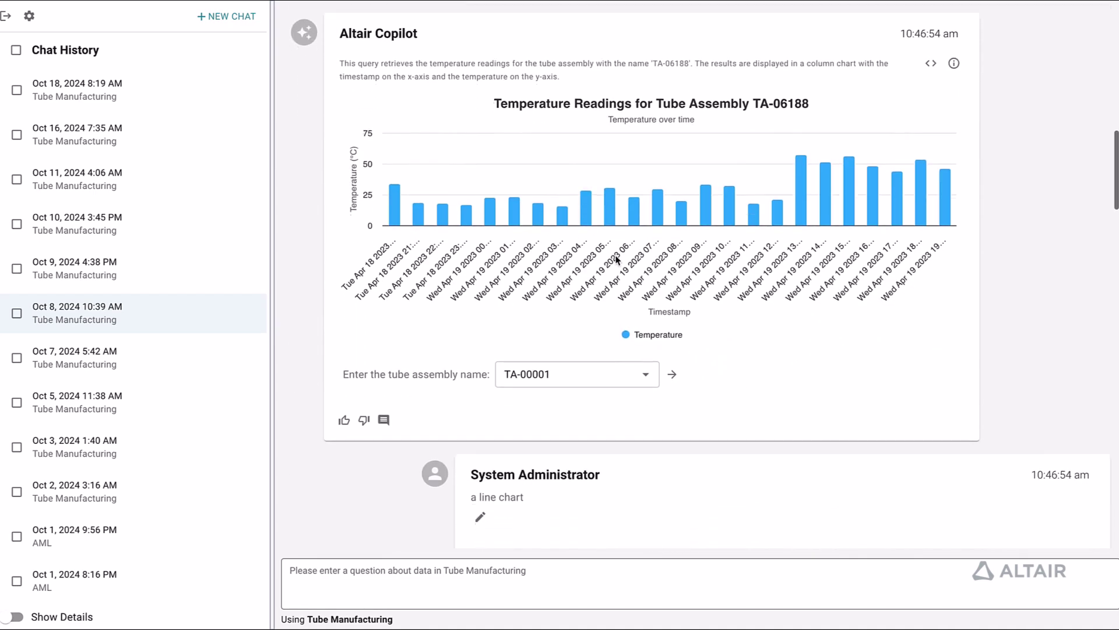
{"action": "scroll", "coordinate": [617, 259], "scroll_direction": "down", "scroll_amount": 15}
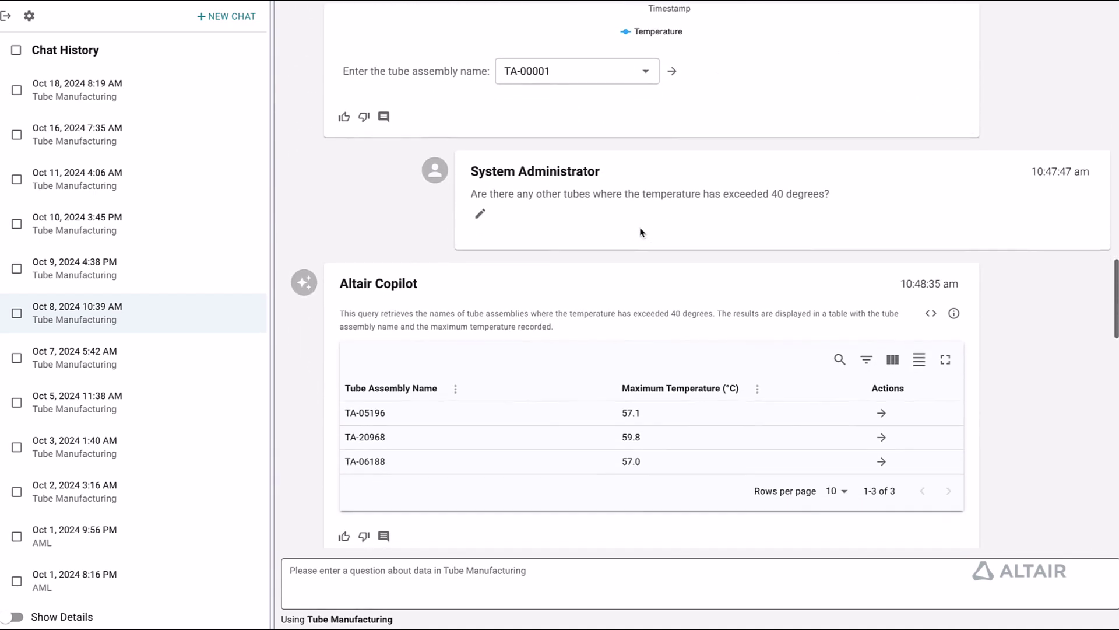
{"action": "scroll", "coordinate": [640, 232], "scroll_direction": "down", "scroll_amount": 8}
{"action": "scroll", "coordinate": [641, 297], "scroll_direction": "down", "scroll_amount": 10}
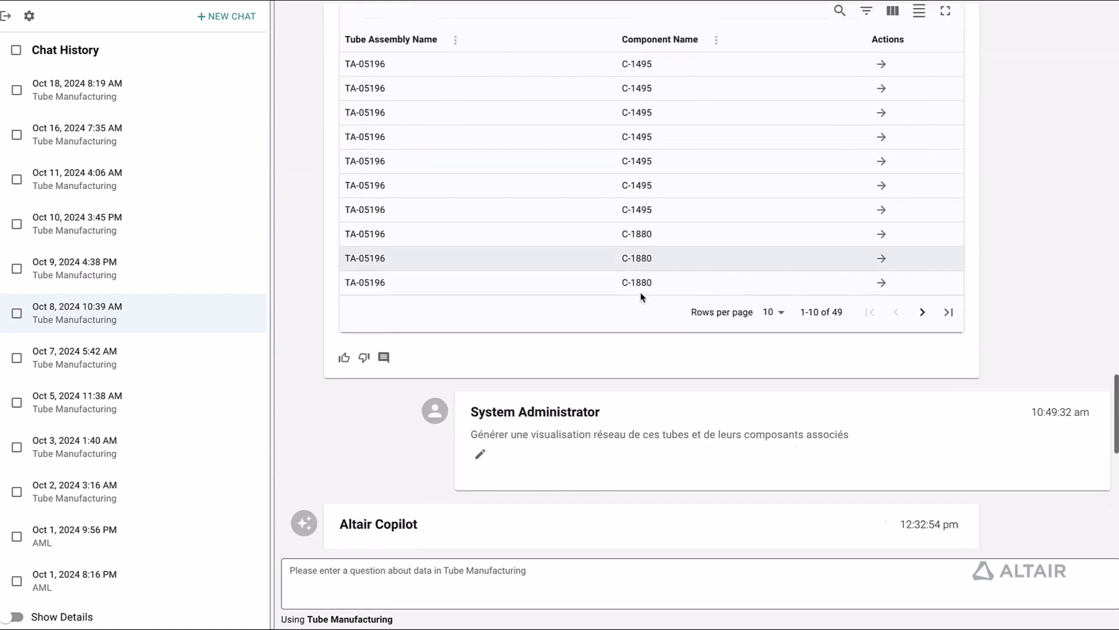